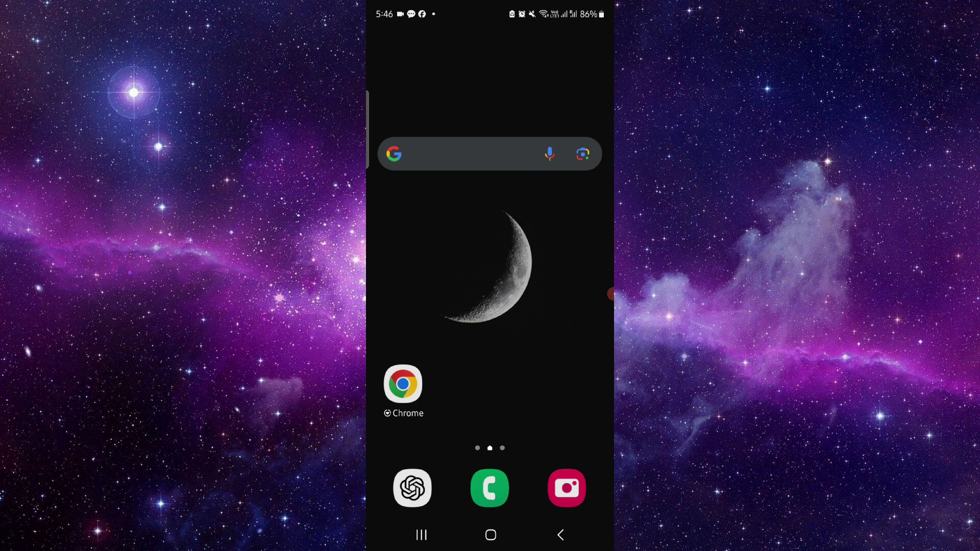
Reopen the Samsung Notes card holding the Payoneer money-transfer steps from Recents
{"action": "left_click", "coordinate": [421, 534]}
{"action": "left_click", "coordinate": [490, 252]}
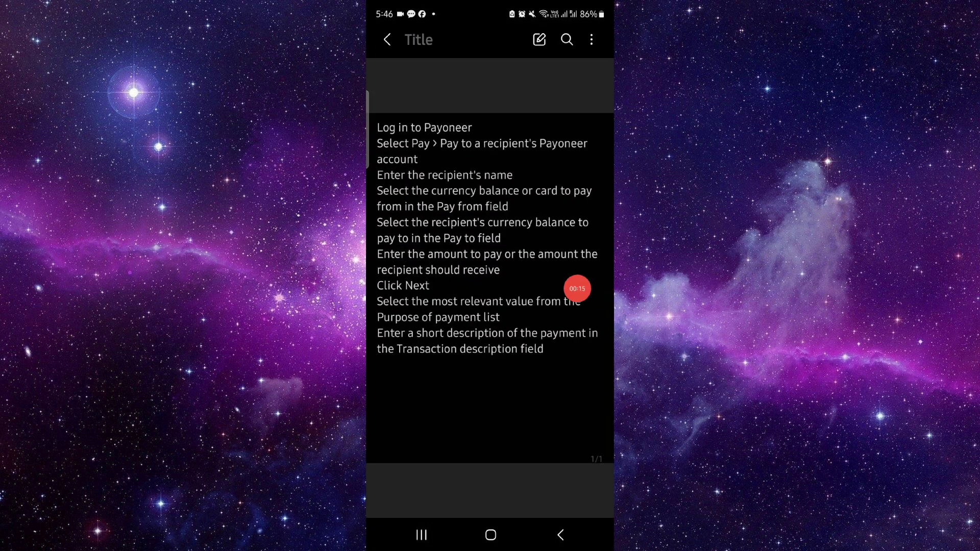
Scroll through the Payoneer account-to-account transfer steps, then go back to the home screen
{"action": "mouse_move", "coordinate": [578, 290]}
{"action": "left_mouse_down"}
{"action": "mouse_move", "coordinate": [521, 179]}
{"action": "mouse_move", "coordinate": [488, 197]}
{"action": "left_mouse_up"}
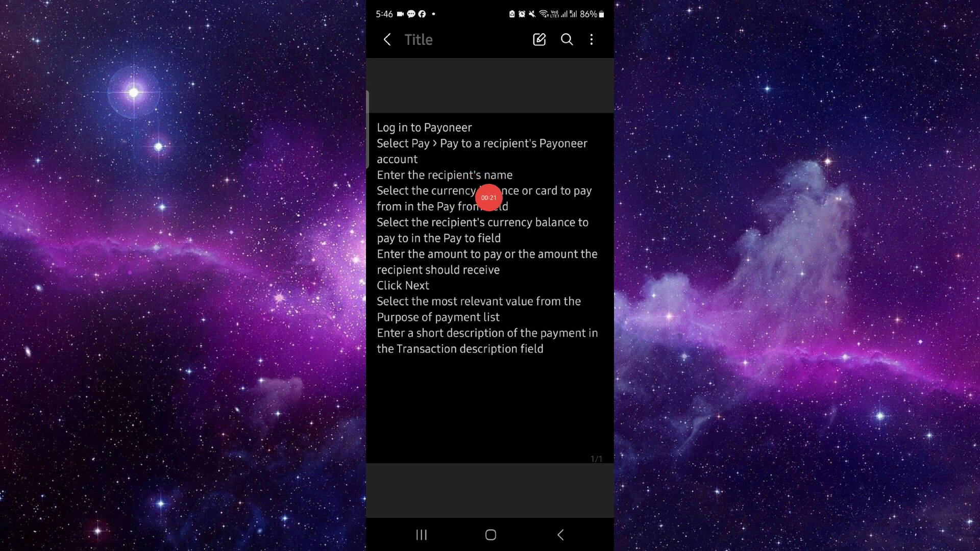
{"action": "left_click_drag", "start_coordinate": [488, 197], "coordinate": [493, 268]}
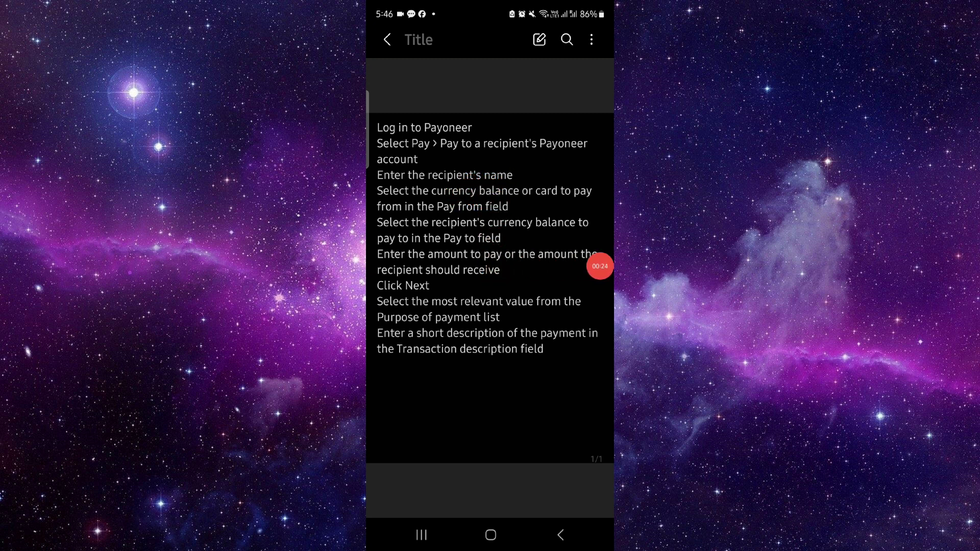
{"action": "mouse_move", "coordinate": [599, 266]}
{"action": "left_mouse_down"}
{"action": "mouse_move", "coordinate": [471, 283]}
{"action": "mouse_move", "coordinate": [438, 311]}
{"action": "left_mouse_up"}
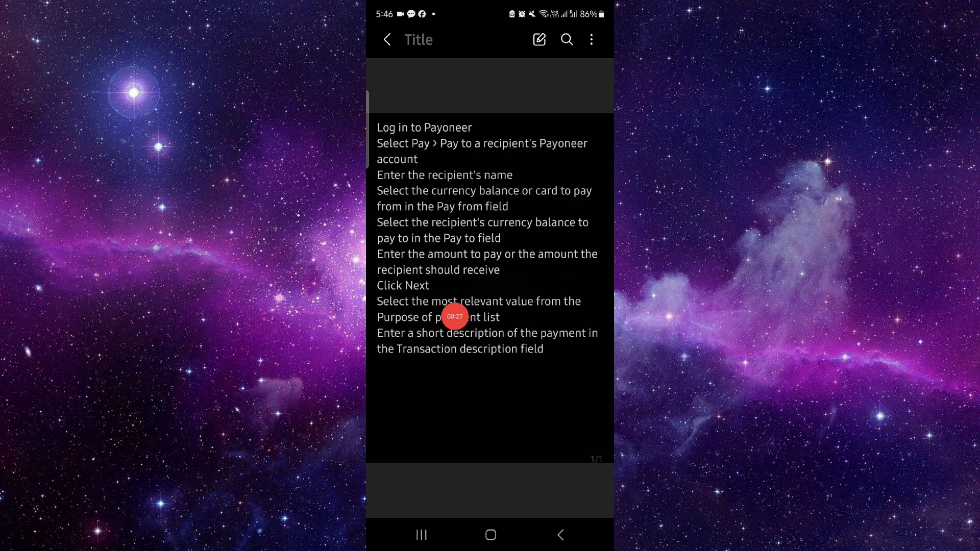
{"action": "left_click_drag", "start_coordinate": [438, 311], "coordinate": [480, 353]}
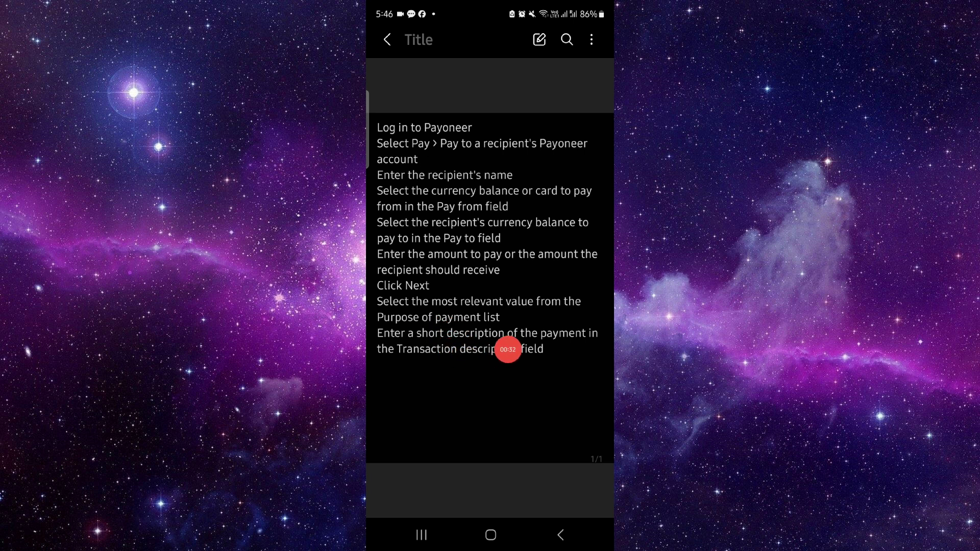
{"action": "left_click_drag", "start_coordinate": [480, 353], "coordinate": [599, 303]}
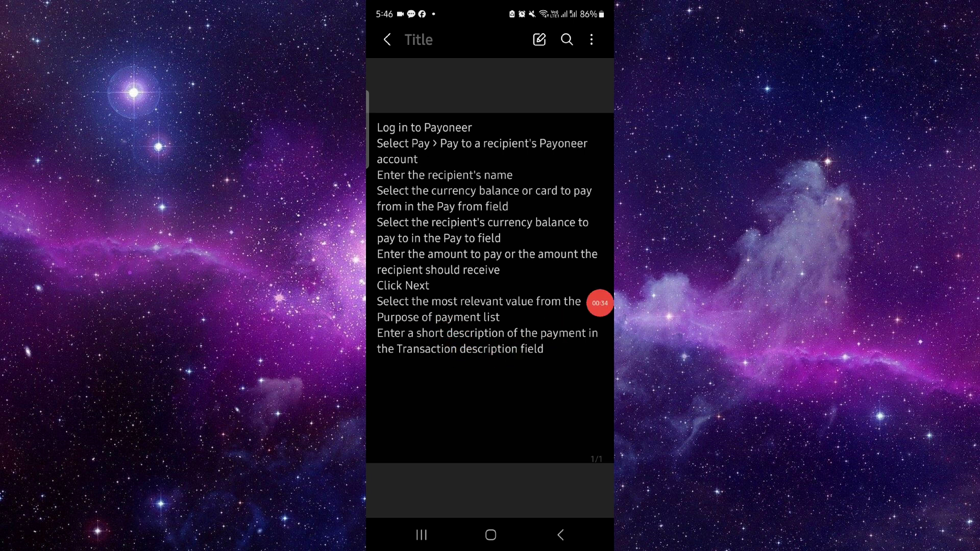
{"action": "left_click", "coordinate": [490, 534]}
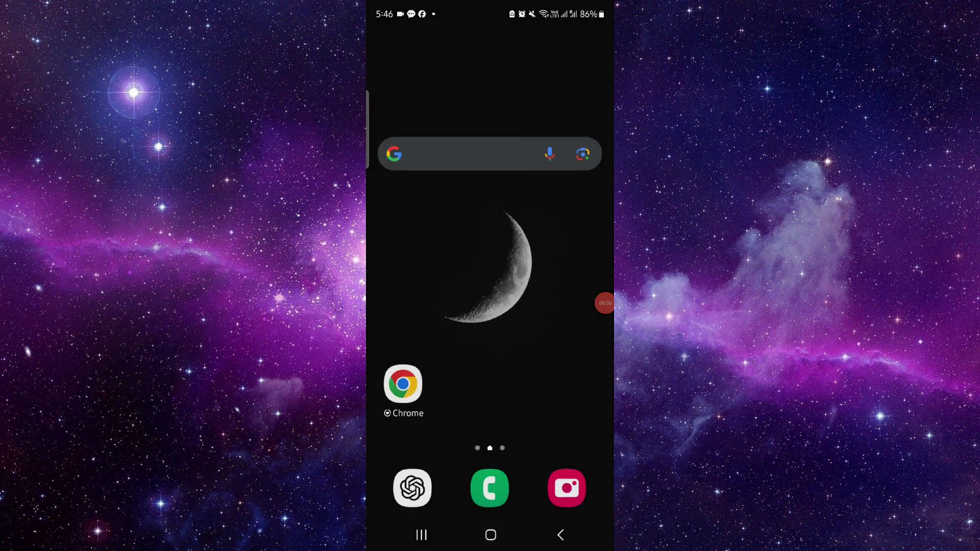
{"action": "left_click_drag", "start_coordinate": [605, 303], "coordinate": [575, 294]}
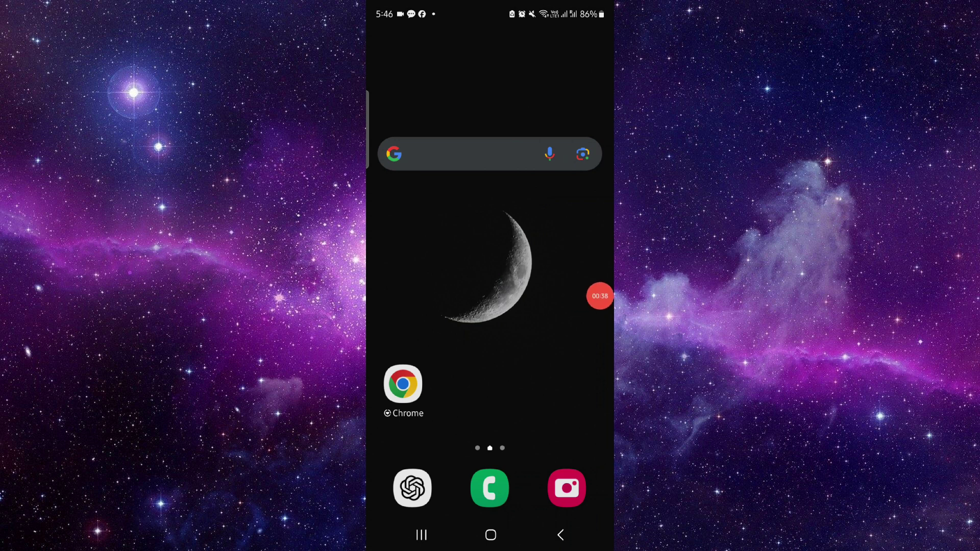